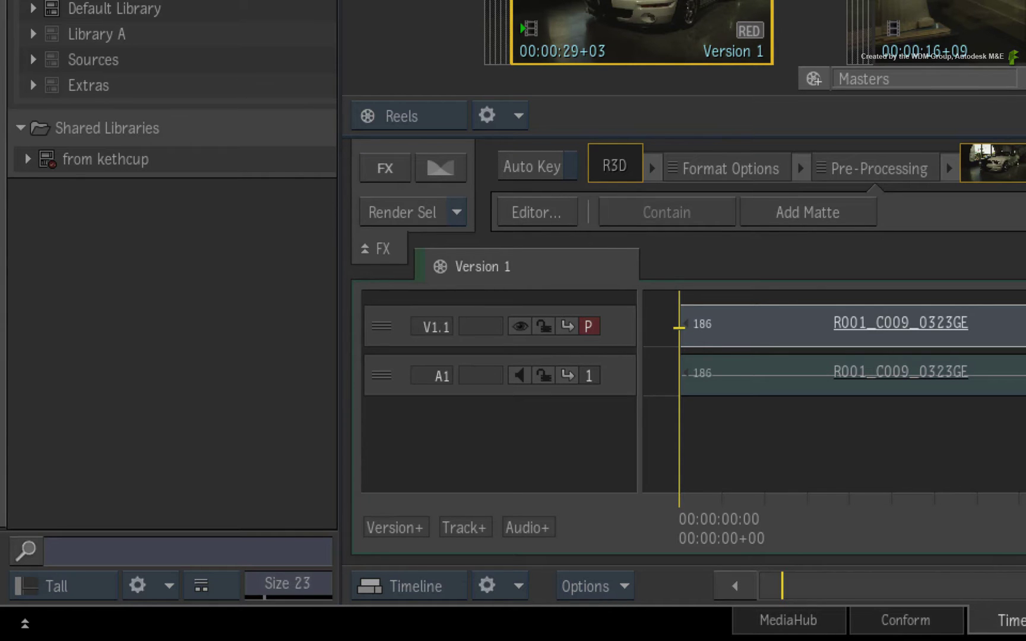
Step: Show the media panel at full width and switch its clip display from tiles to list view
click(95, 585)
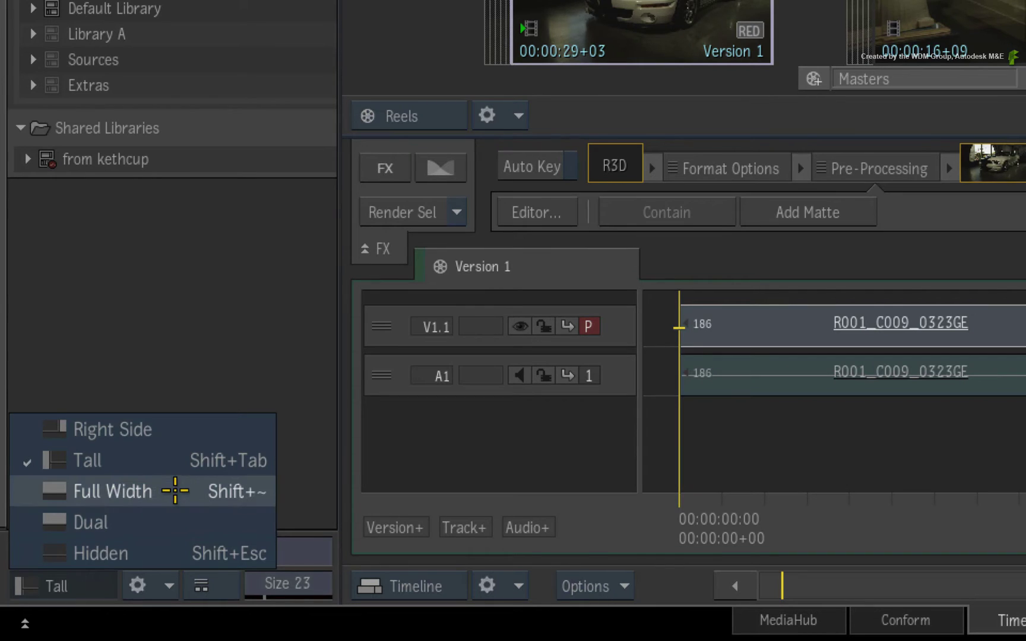
click(174, 490)
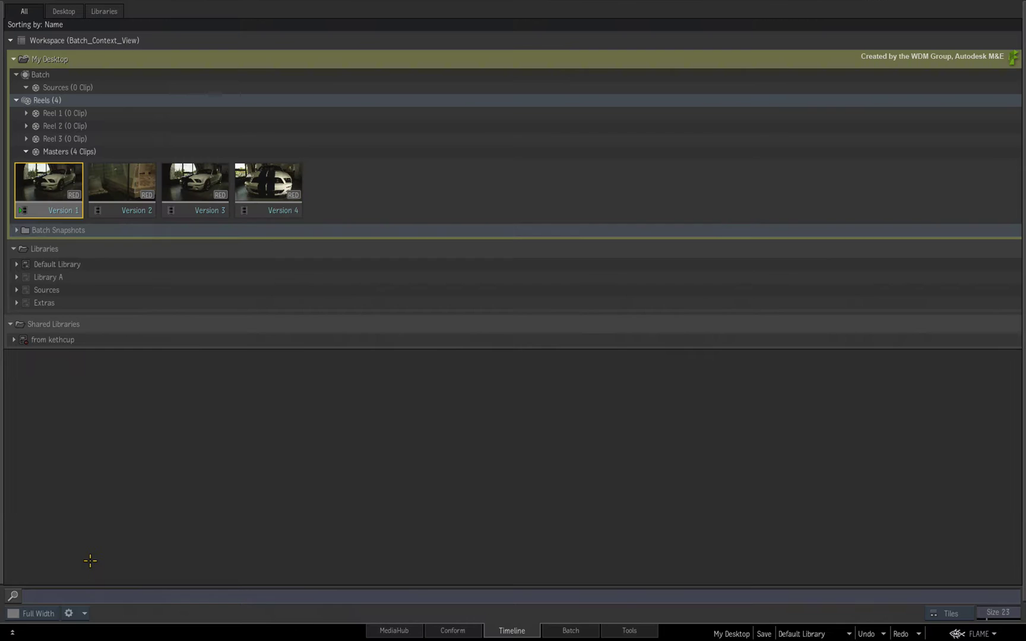
key(shift+asciitilde)
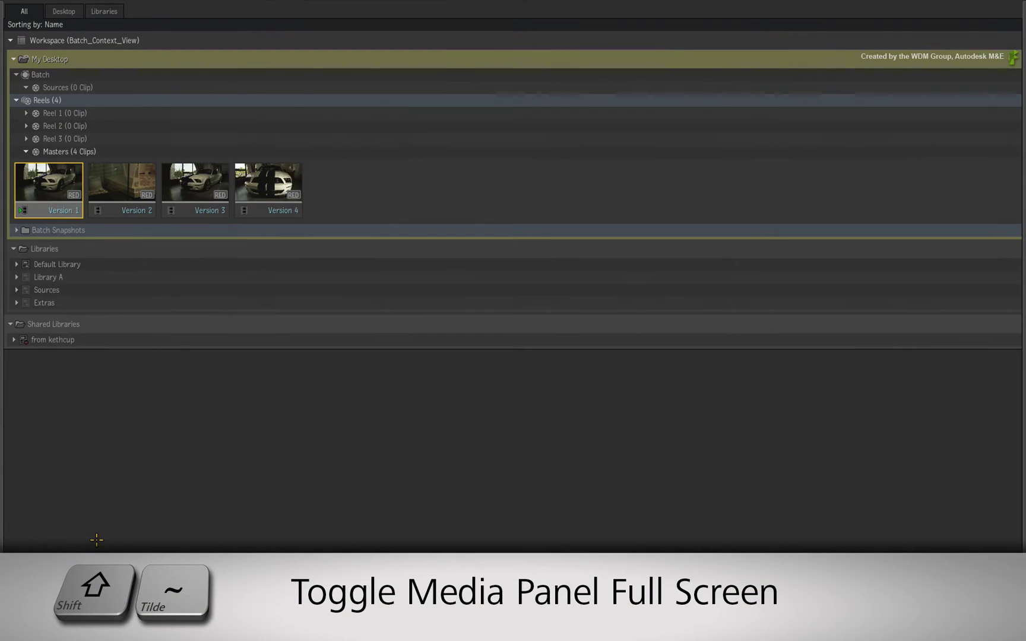
key(shift+asciitilde)
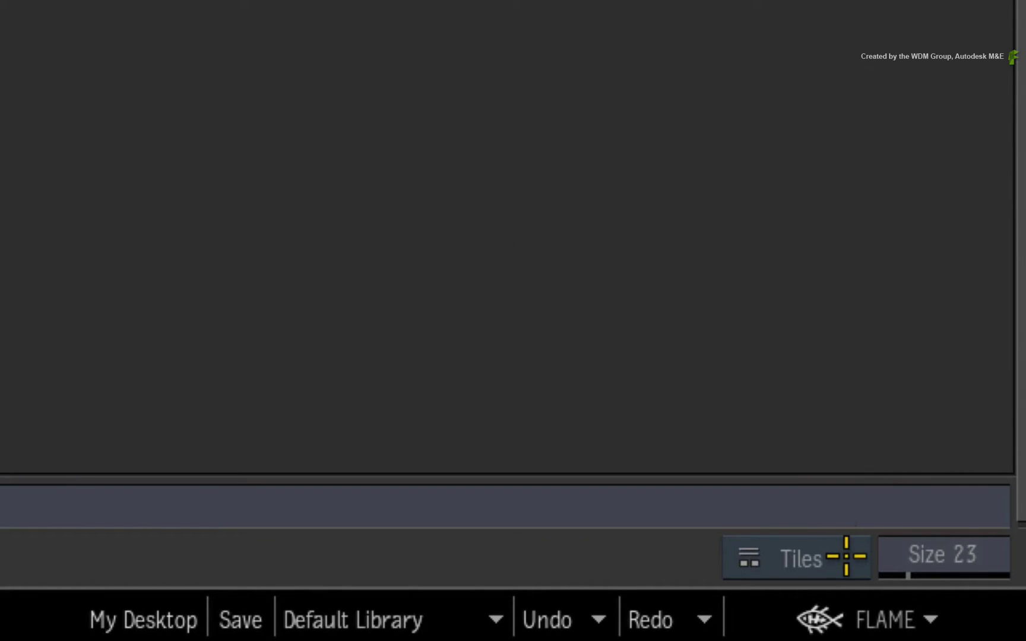
click(843, 557)
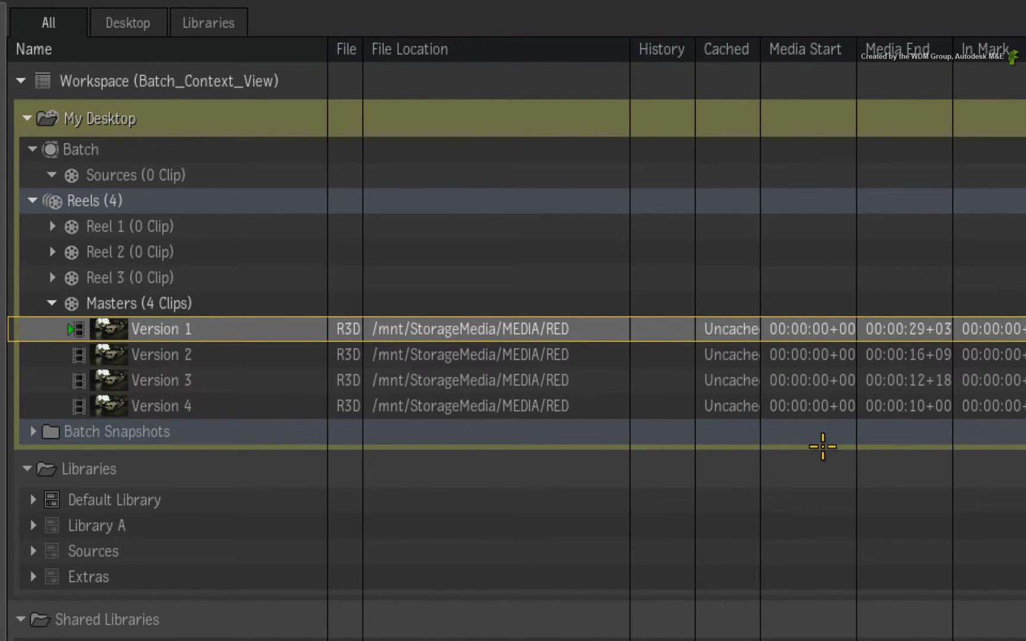
Step: Select the Version 1 to Version 4 clips in the Masters reel and open the Media Reformat settings for them
shift+click(838, 406)
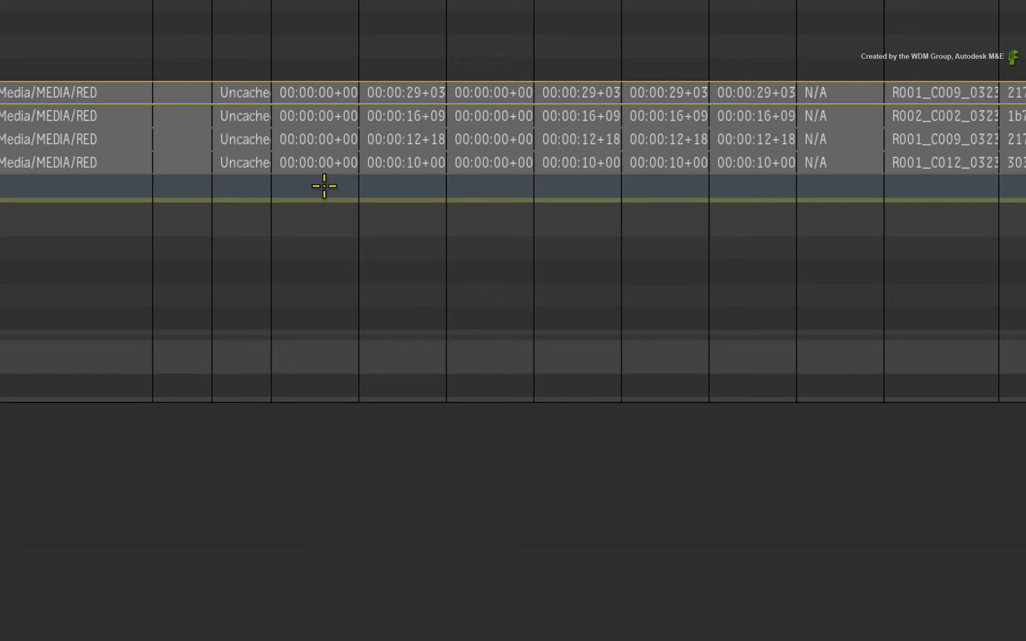
super+click(71, 96)
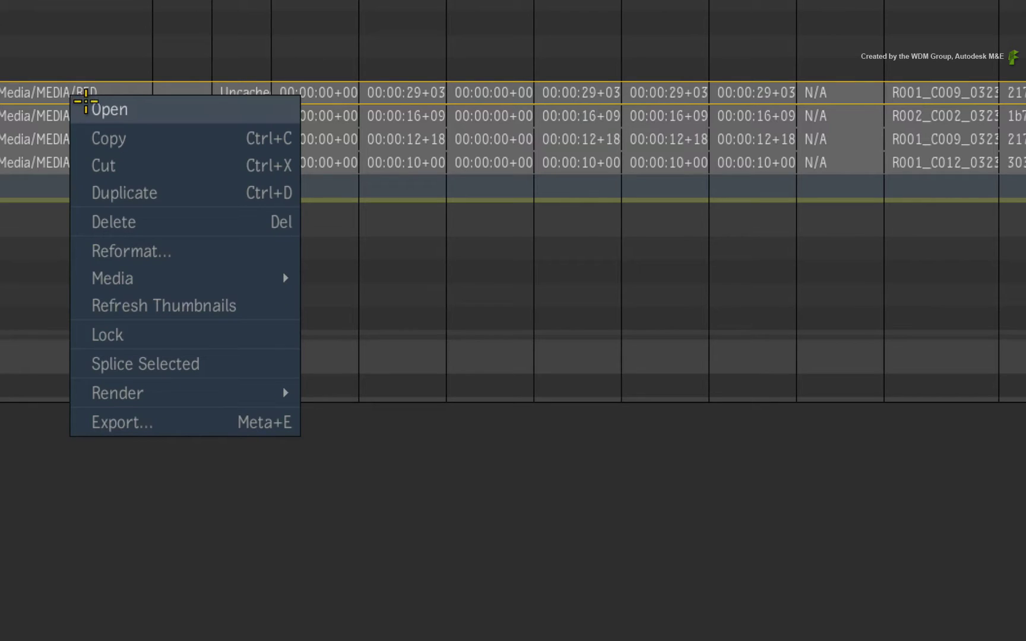
click(170, 245)
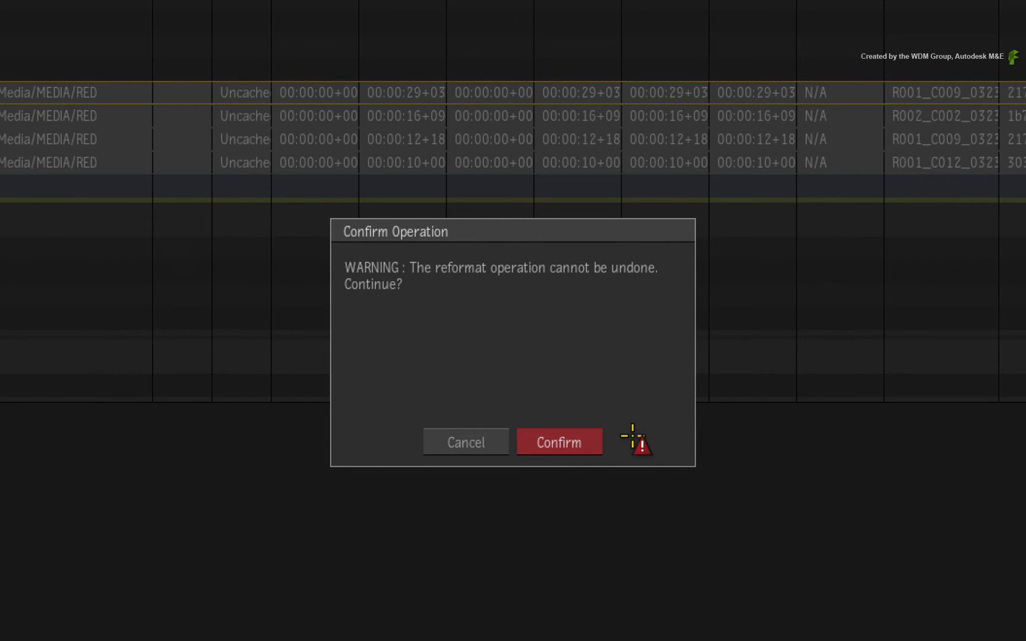
click(584, 436)
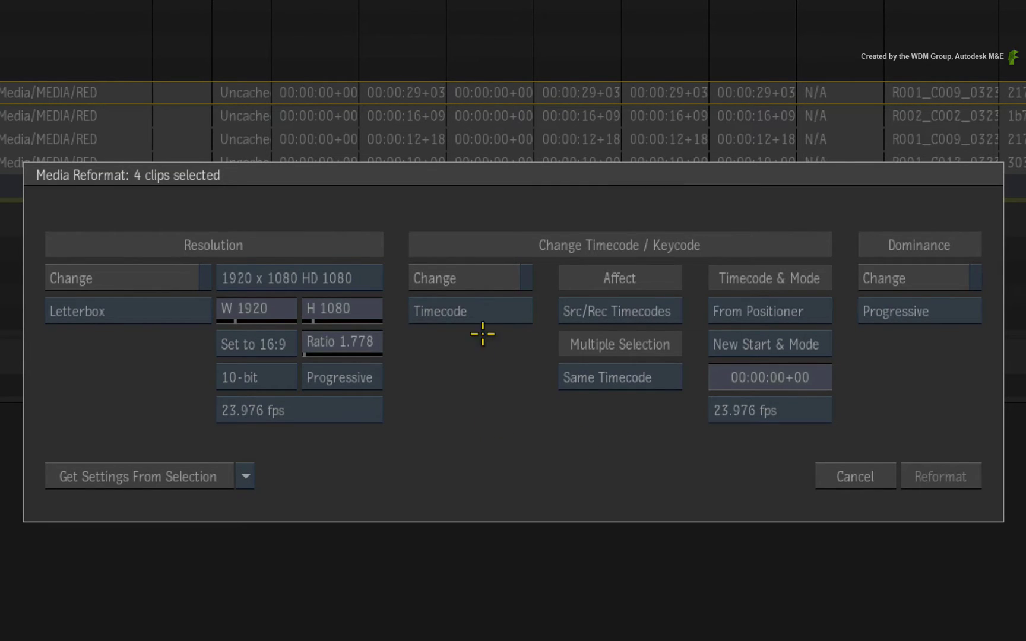
Step: Enable the timecode change for Record Timecode, measured From Clip Start, using the New Start TC mode
click(489, 277)
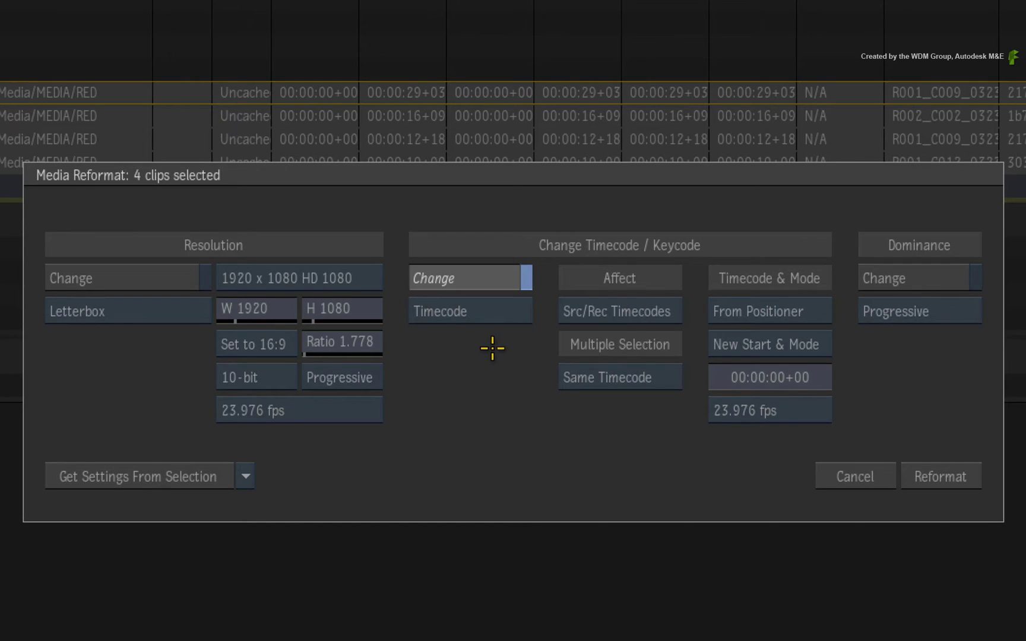
click(654, 312)
click(657, 363)
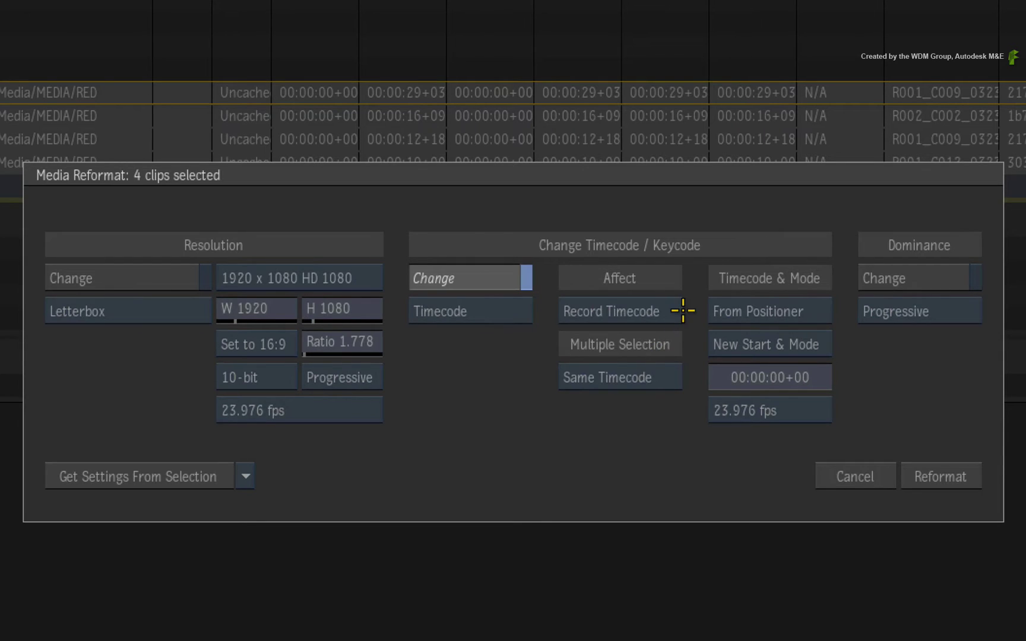
click(817, 303)
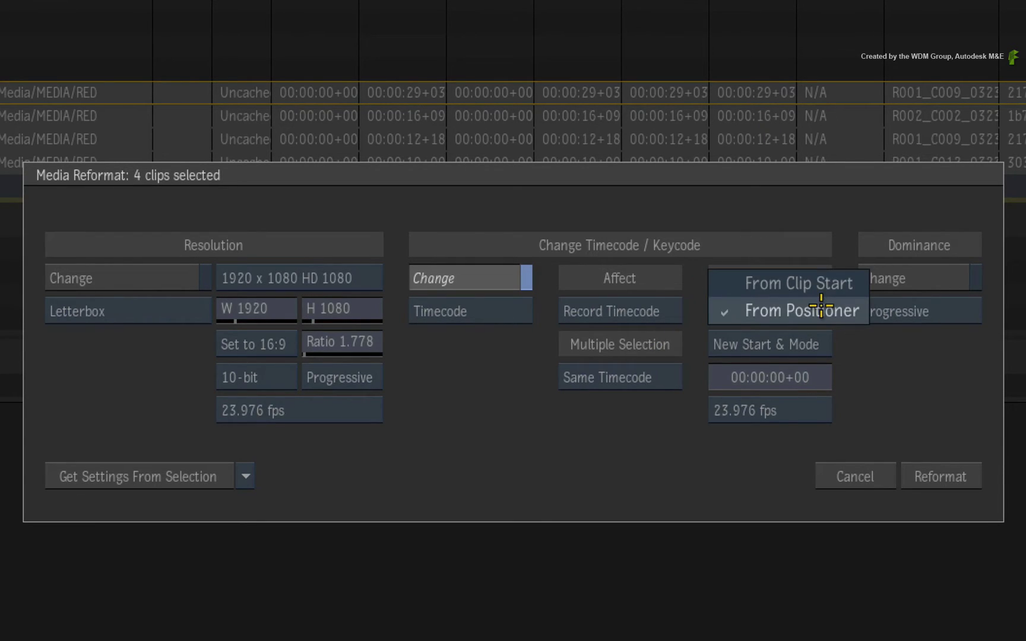
click(848, 283)
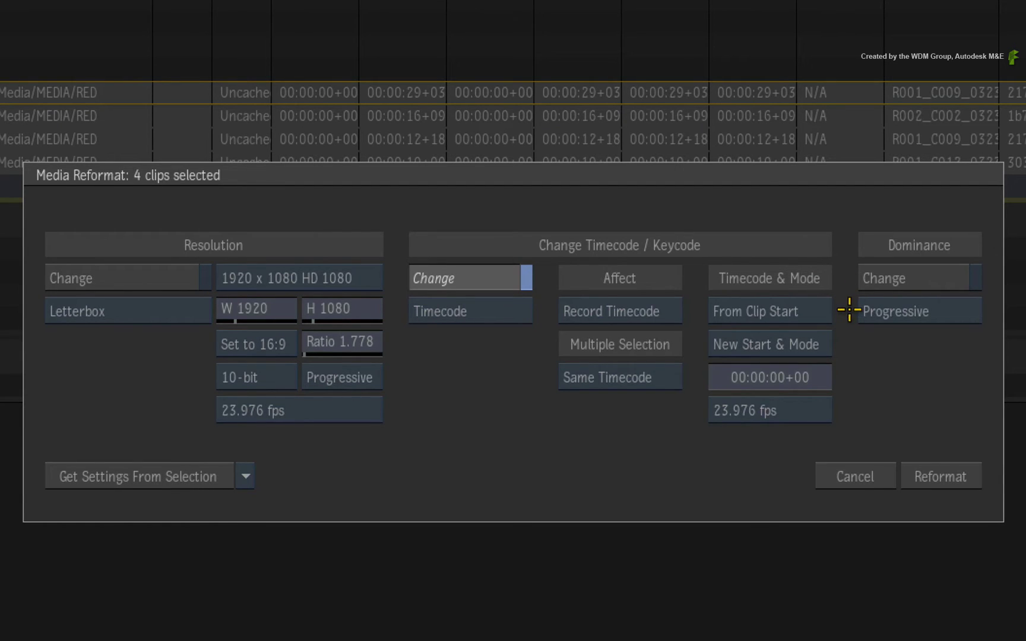
click(825, 344)
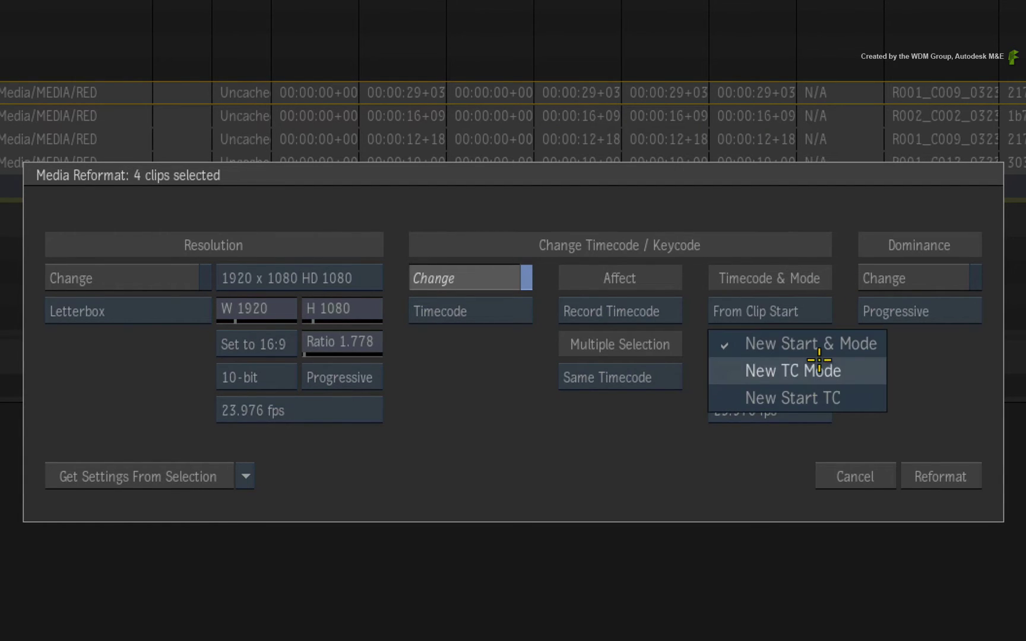
click(818, 396)
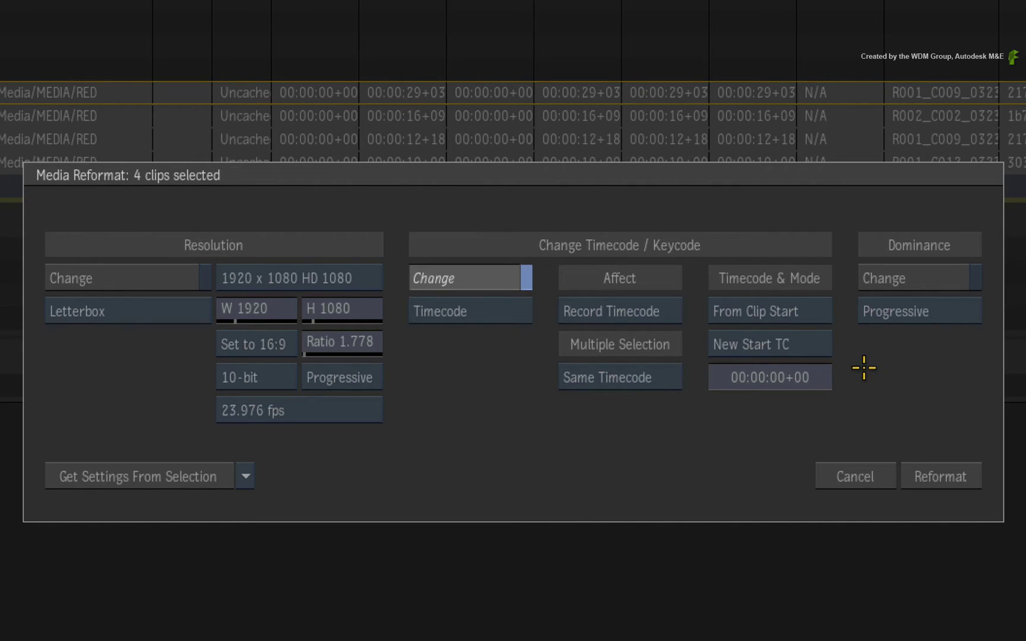
Step: Set the new start timecode to 10:00:00+00
click(796, 381)
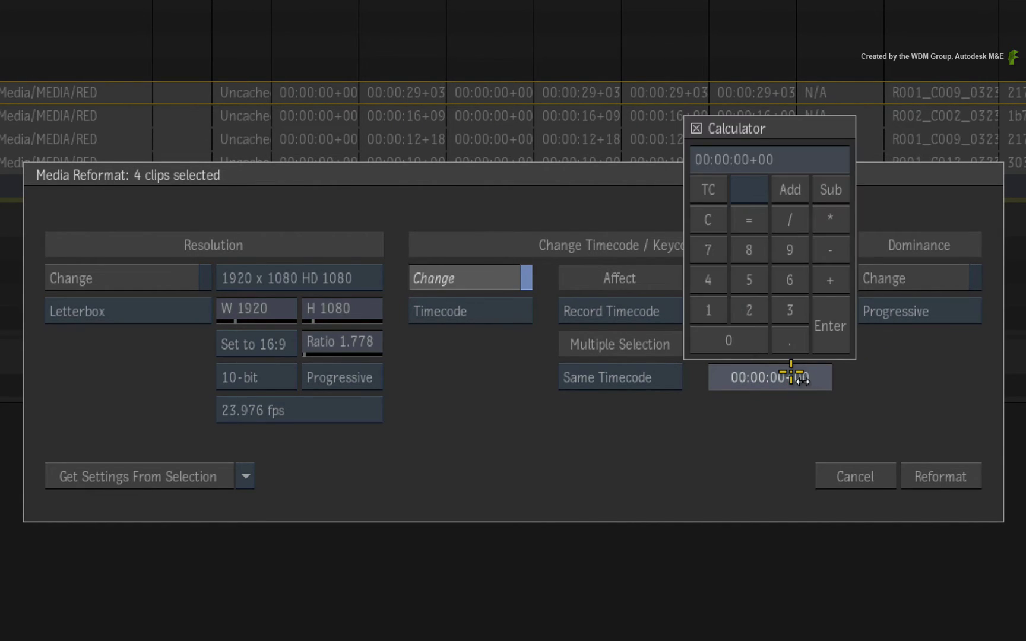
text(10000000)
key(Return)
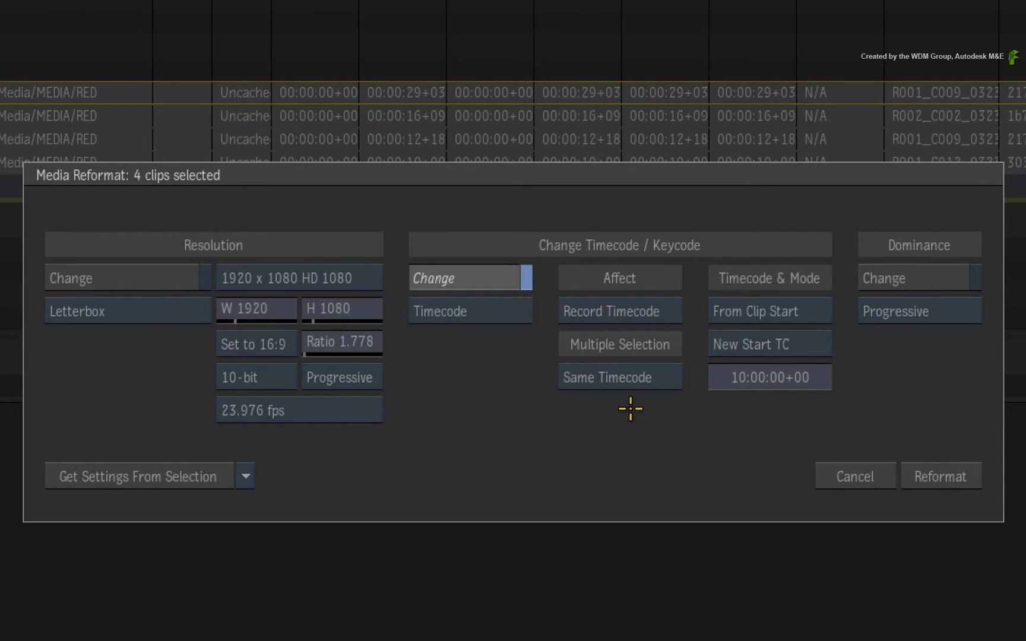
Step: Set the multiple selection mode to Sequential Timecode and reformat the four clips
click(665, 380)
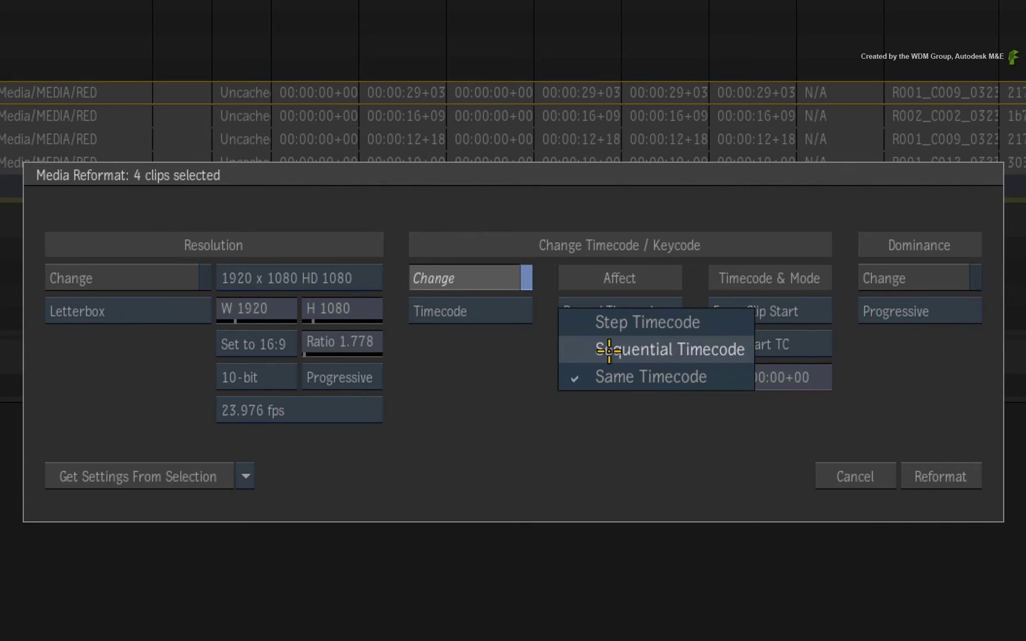
click(581, 349)
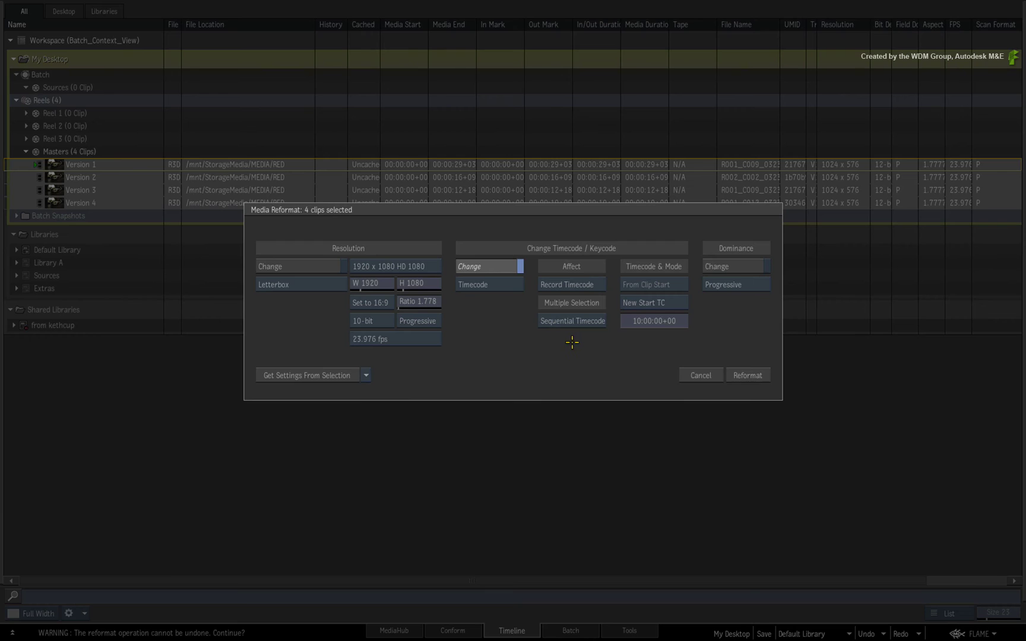
click(749, 375)
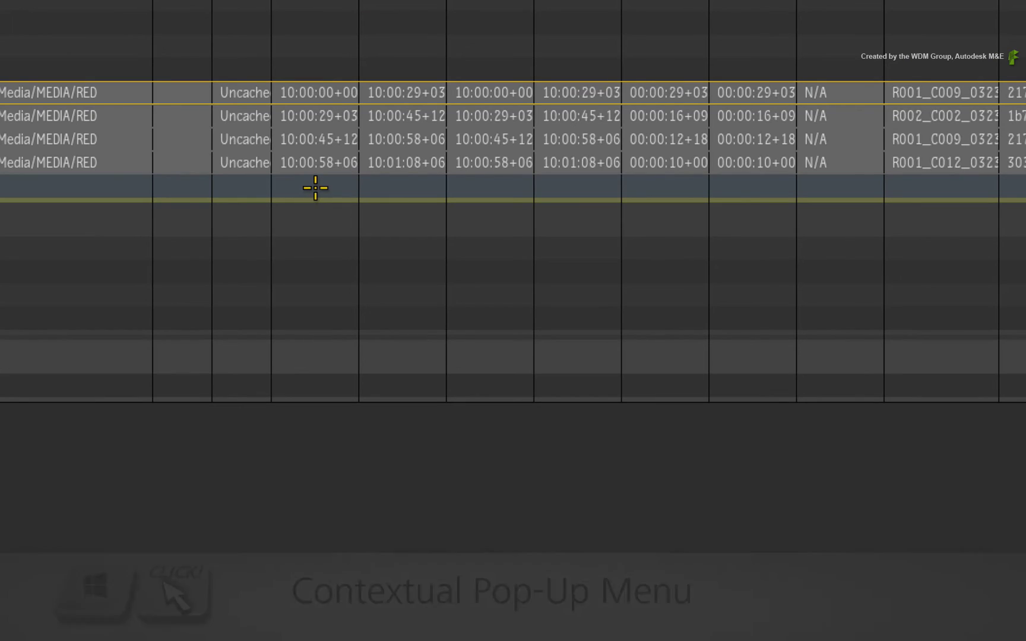
Step: Reopen the Media Reformat settings for the four selected clips and set the multiple selection mode to Step Timecode
super+click(297, 95)
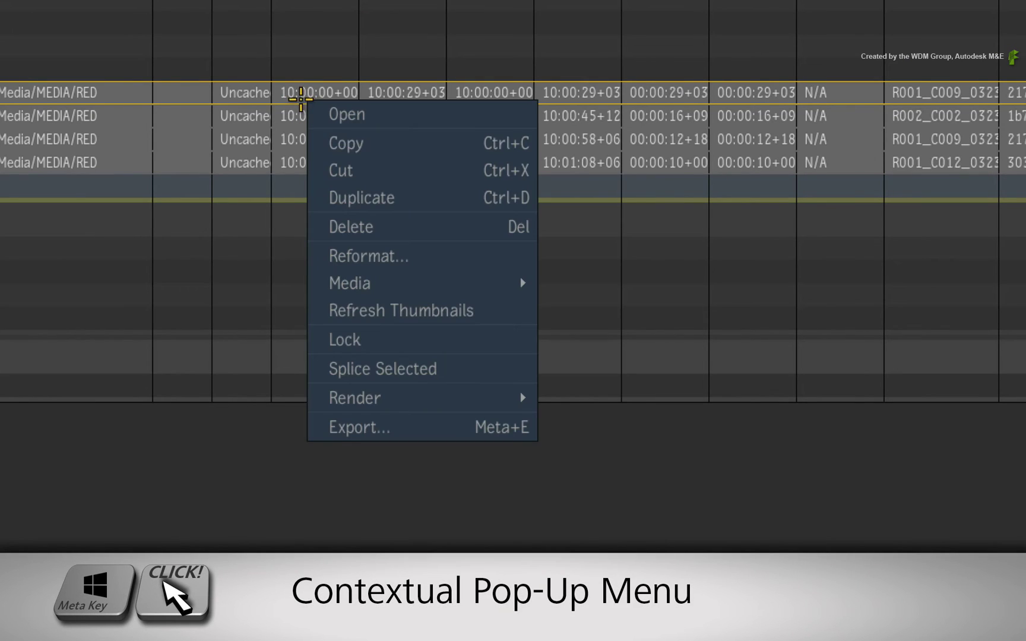
click(425, 250)
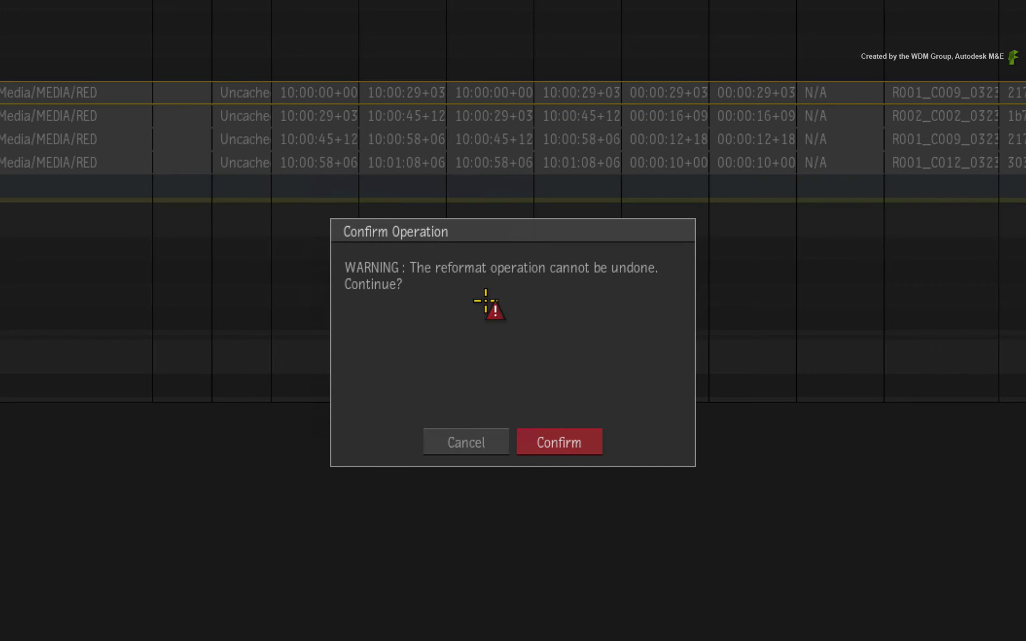
click(571, 438)
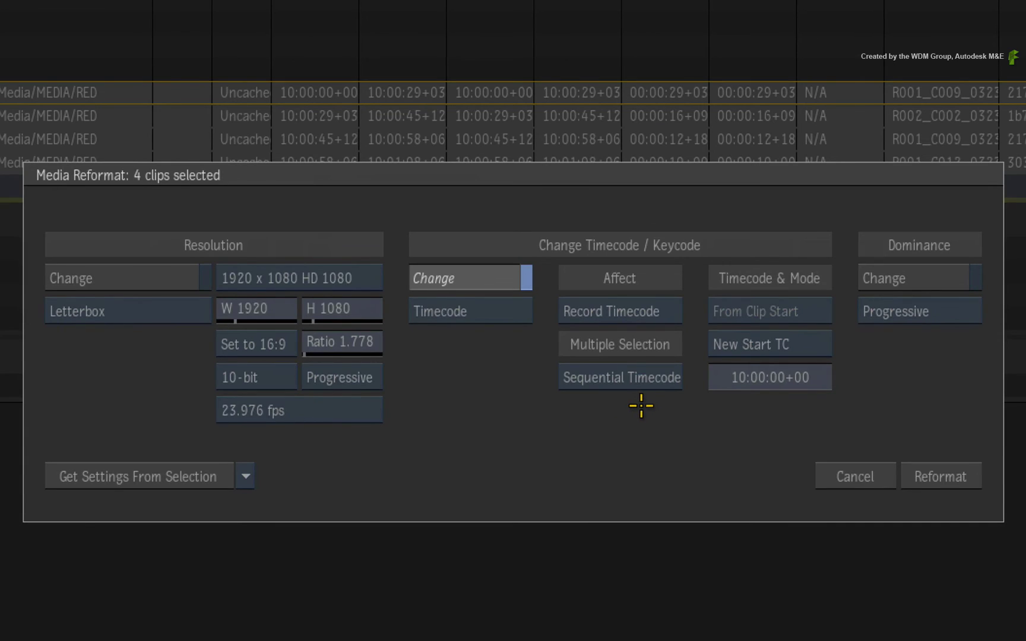
click(665, 378)
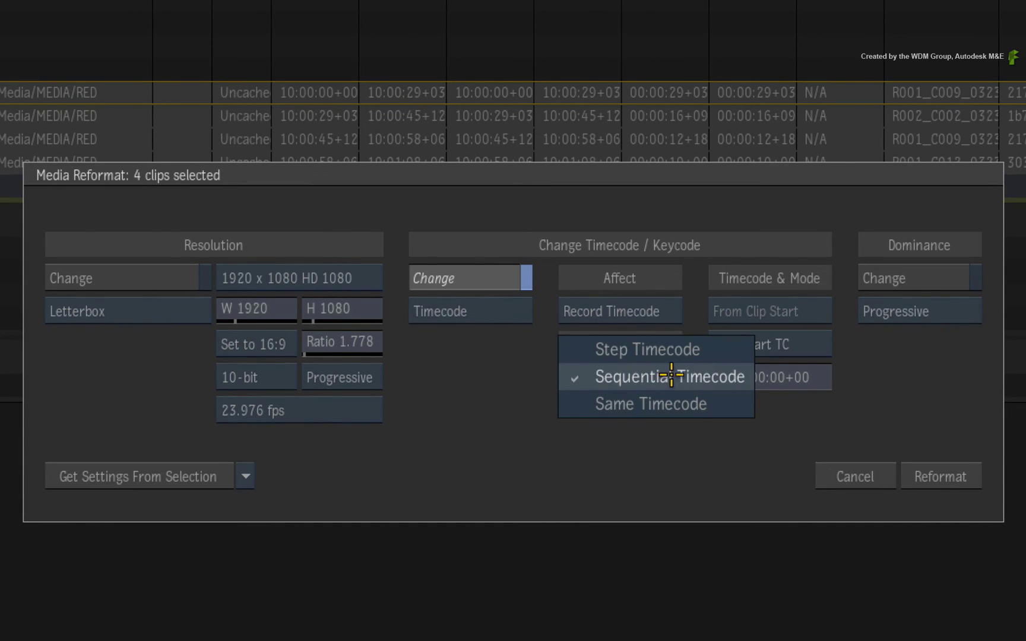
click(718, 351)
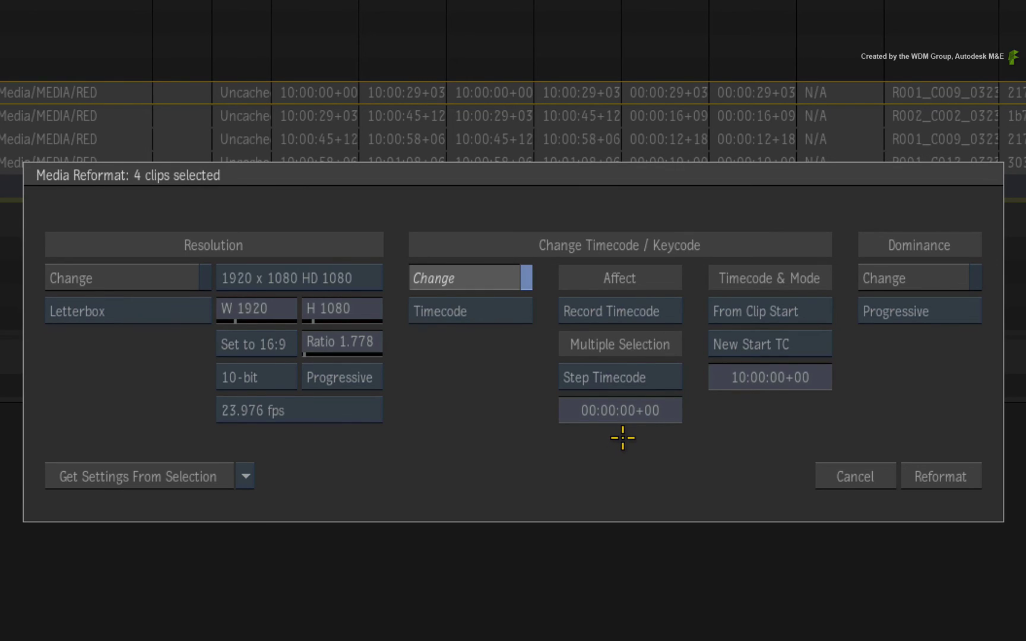
Step: Set the timecode step to 00:01:00+00 and reformat the four clips
click(625, 411)
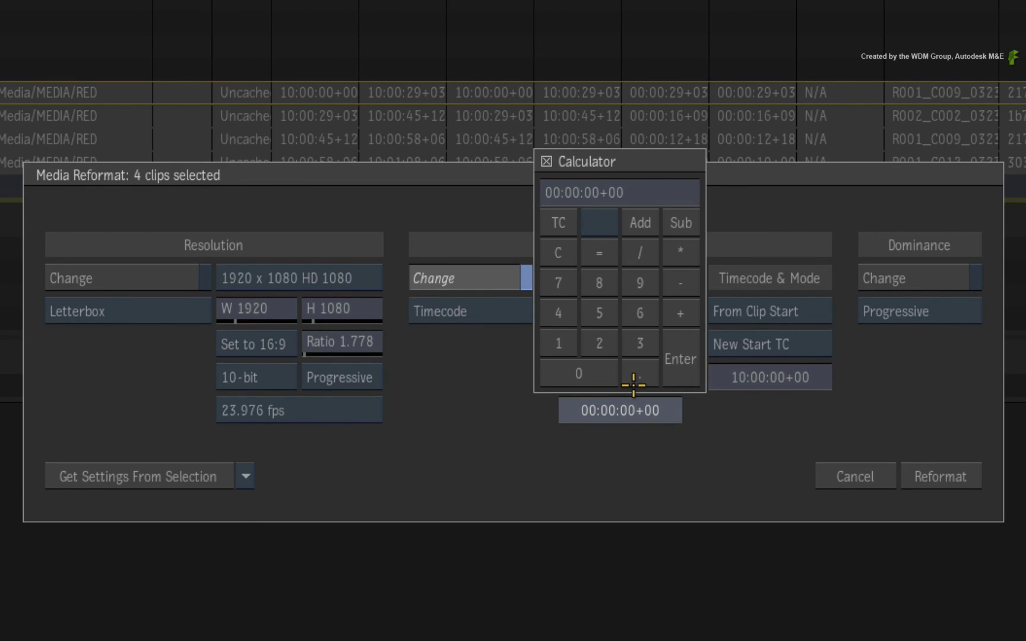
text(10000)
key(Return)
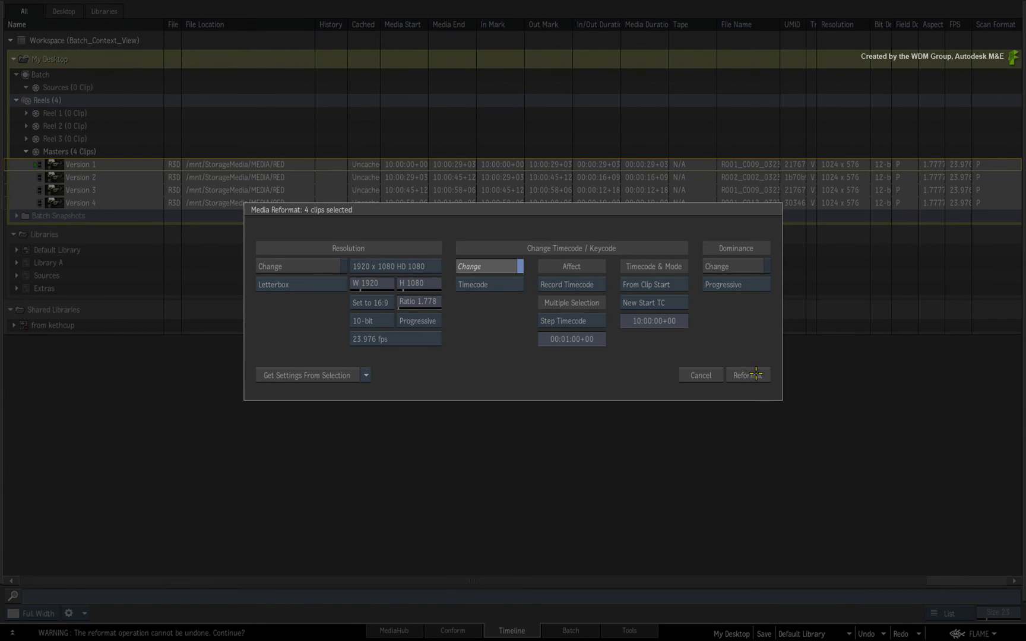
click(754, 373)
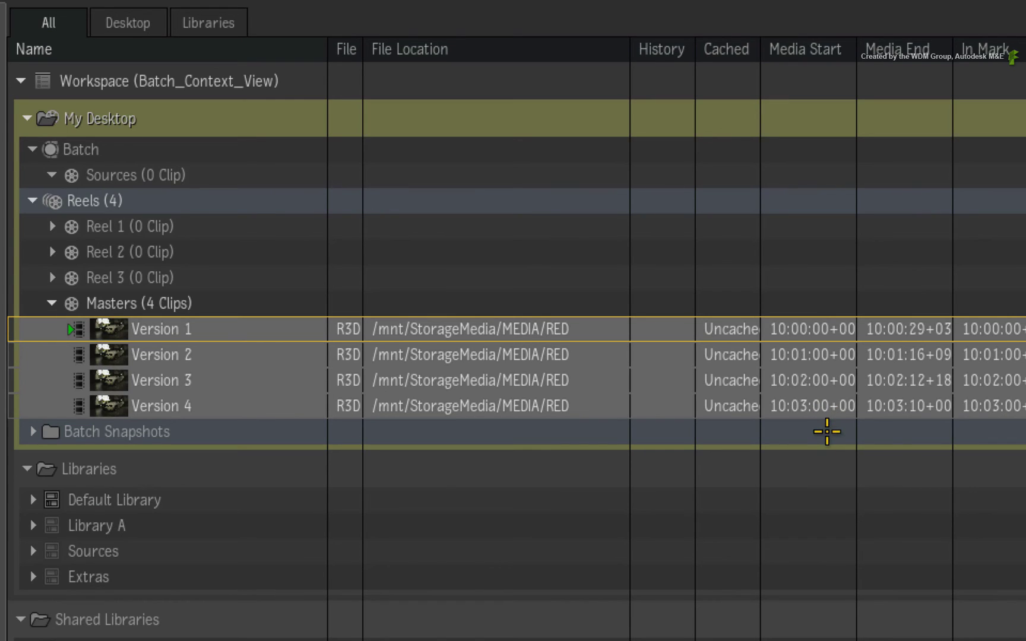